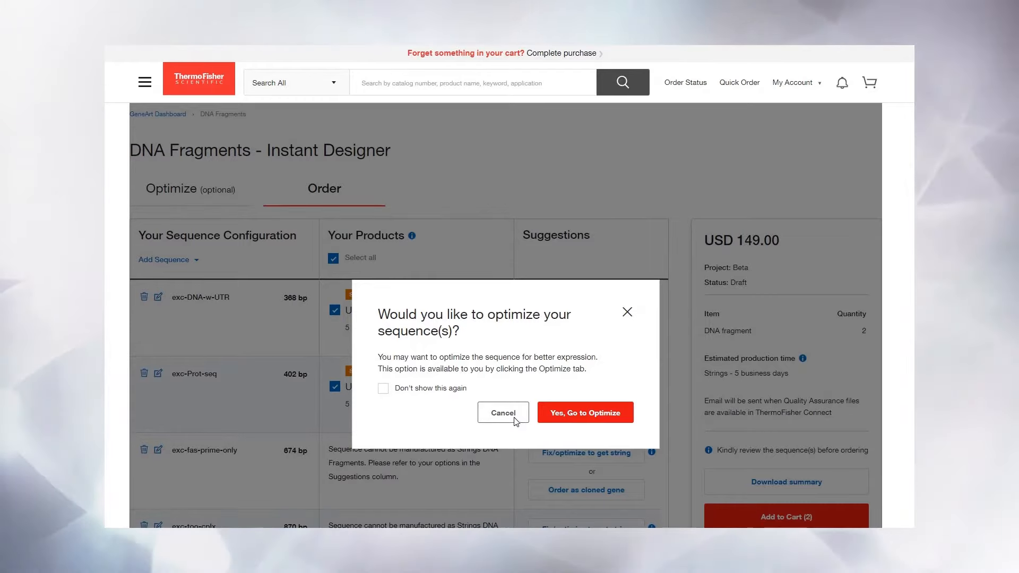
Step: Decline the suggestion to optimize the sequences and review the product options and suggestions for each listed sequence
left_click(503, 414)
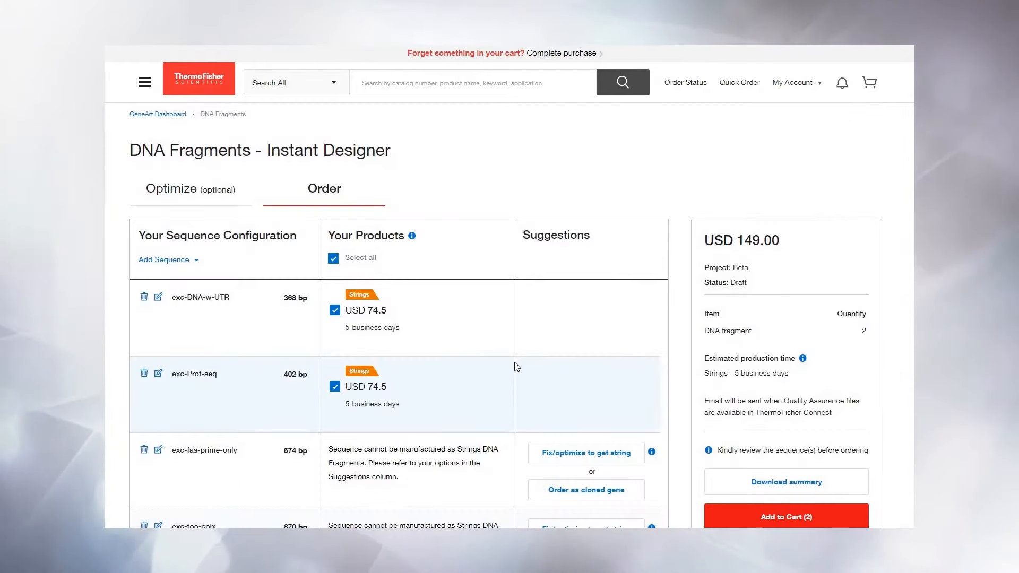
scroll(514, 366, "down", 1)
scroll(514, 366, "down", 1)
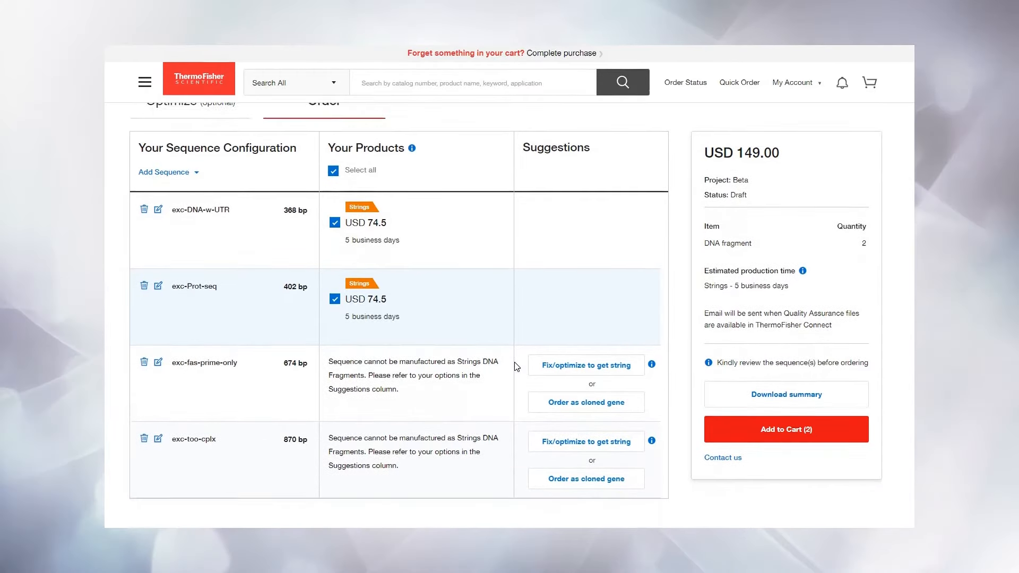
scroll(514, 362, "down", 1)
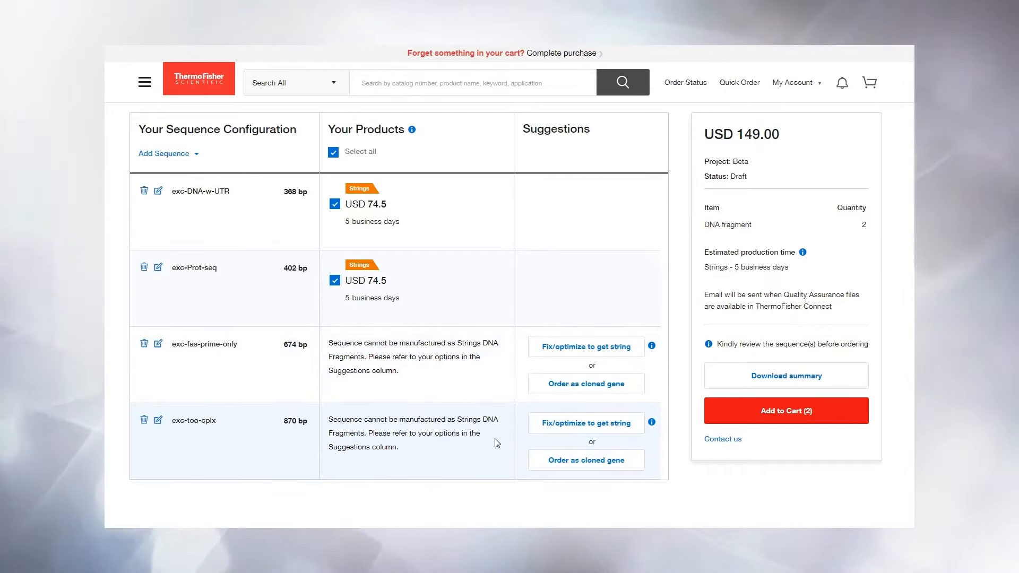
scroll(495, 438, "up", 2)
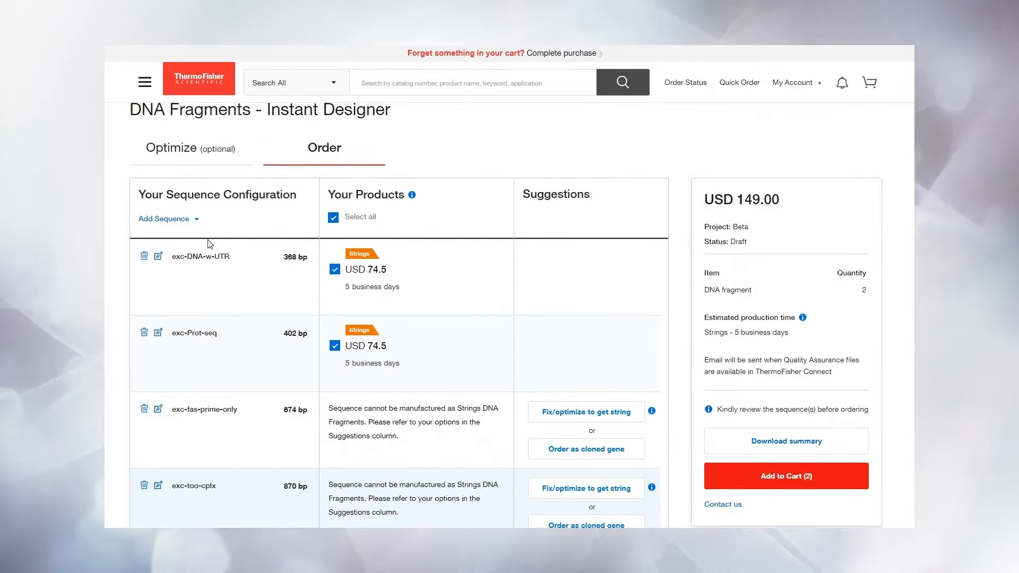
Step: In the Optimize stage, view exc-Prot-seq and list the problems of exc-fas-prime-only
left_click(185, 188)
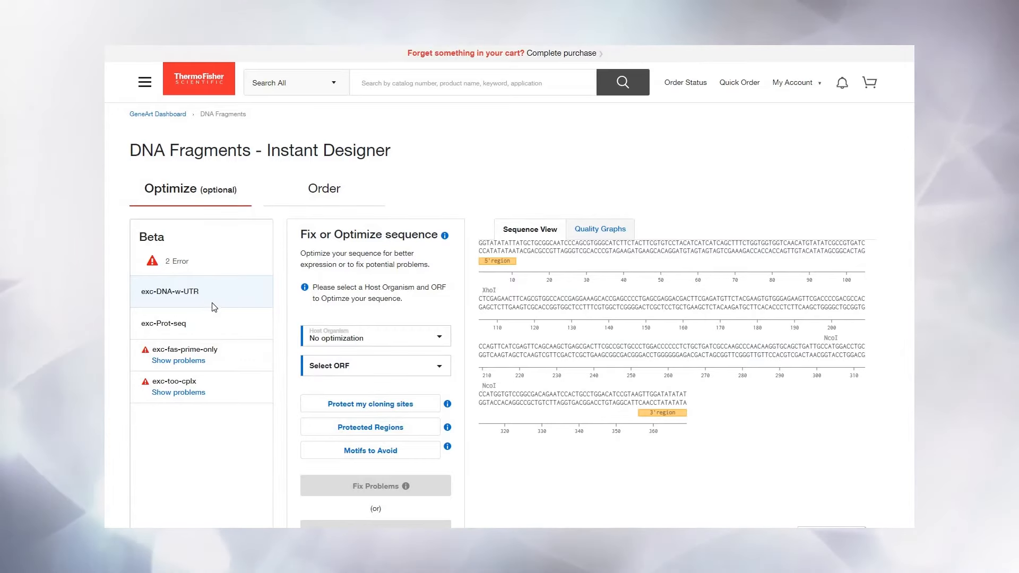
left_click(212, 329)
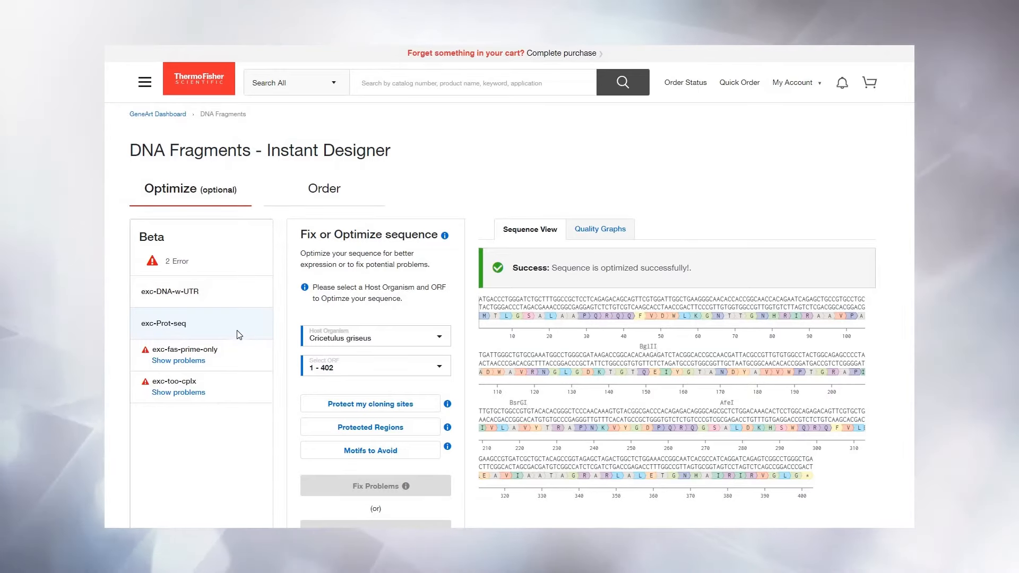
left_click(222, 360)
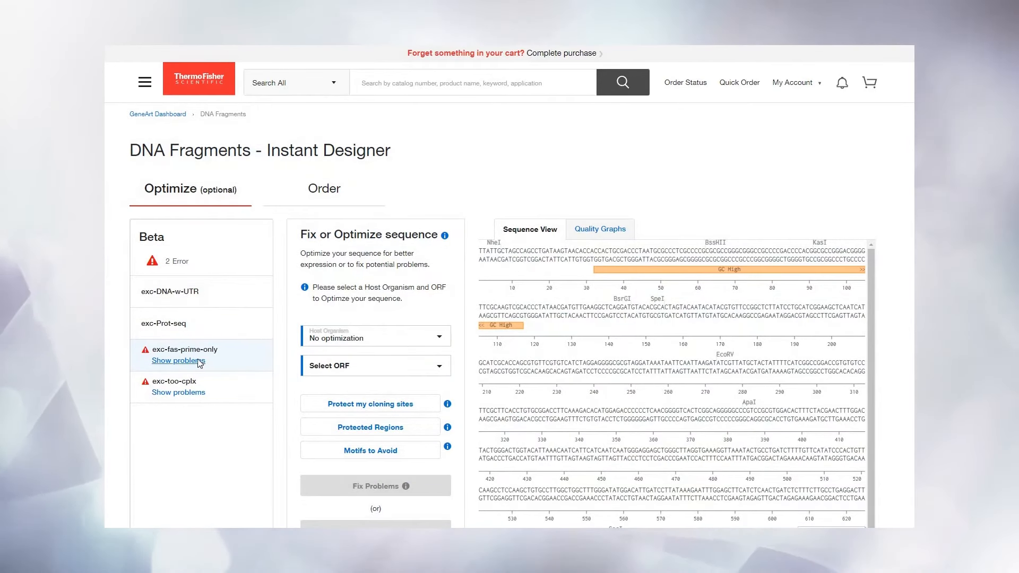
left_click(201, 362)
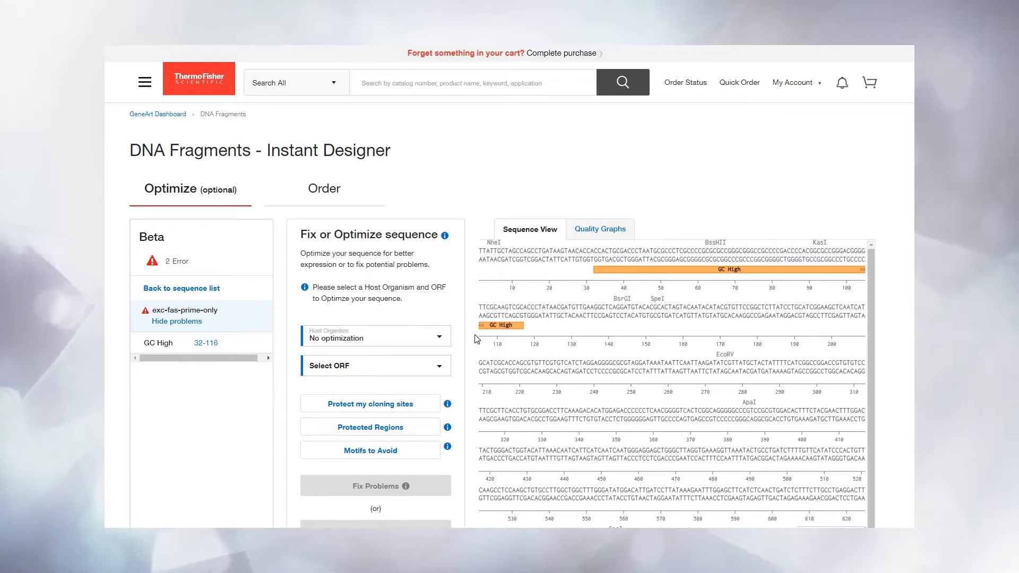
Step: Set the host organism for exc-fas-prime-only to Cricetulus griseus
left_click(441, 338)
scroll(402, 445, "down", 3)
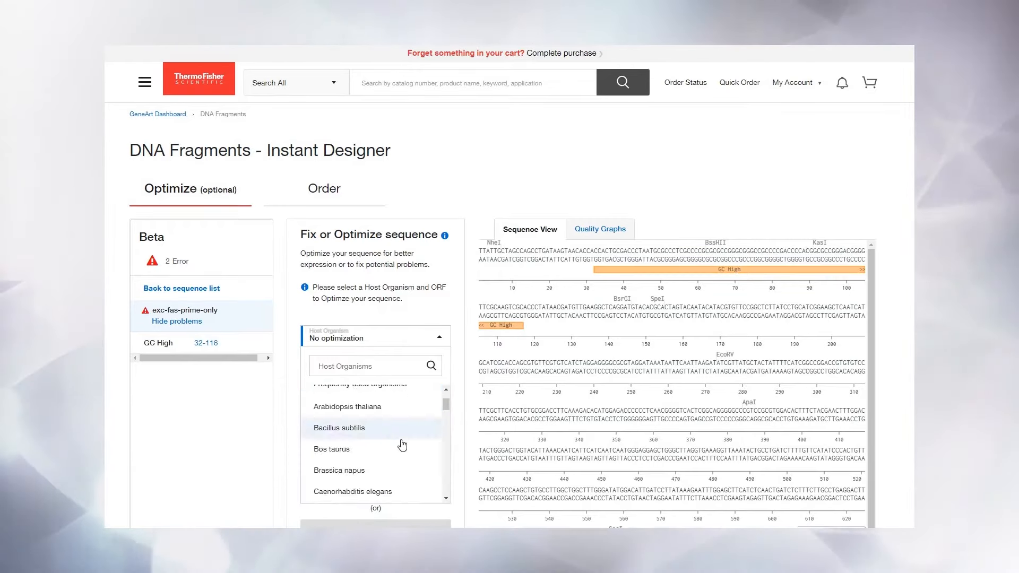
left_click(408, 469)
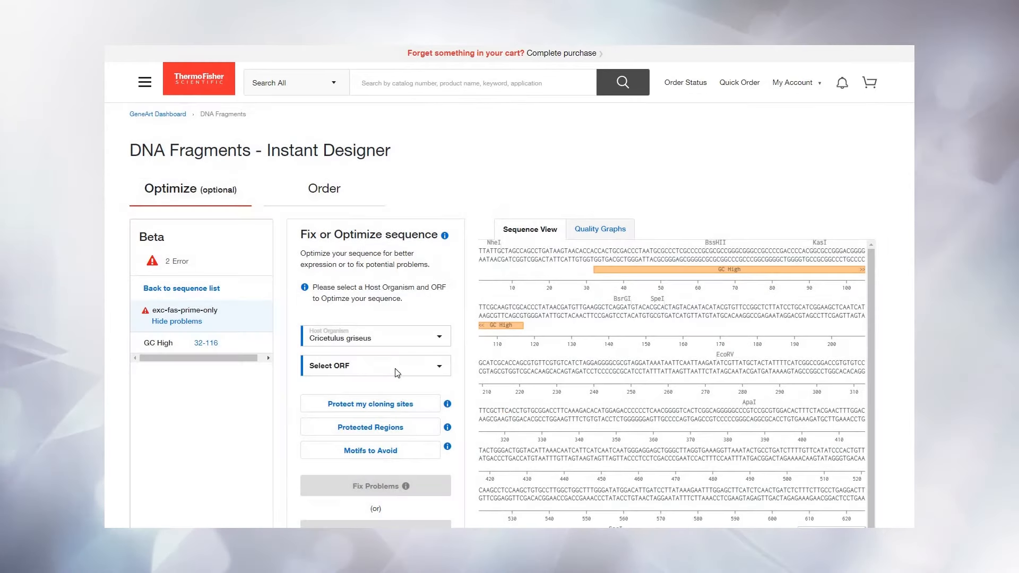
Step: Define the ORF of exc-fas-prime-only manually from 46 to 474 and apply it
left_click(395, 369)
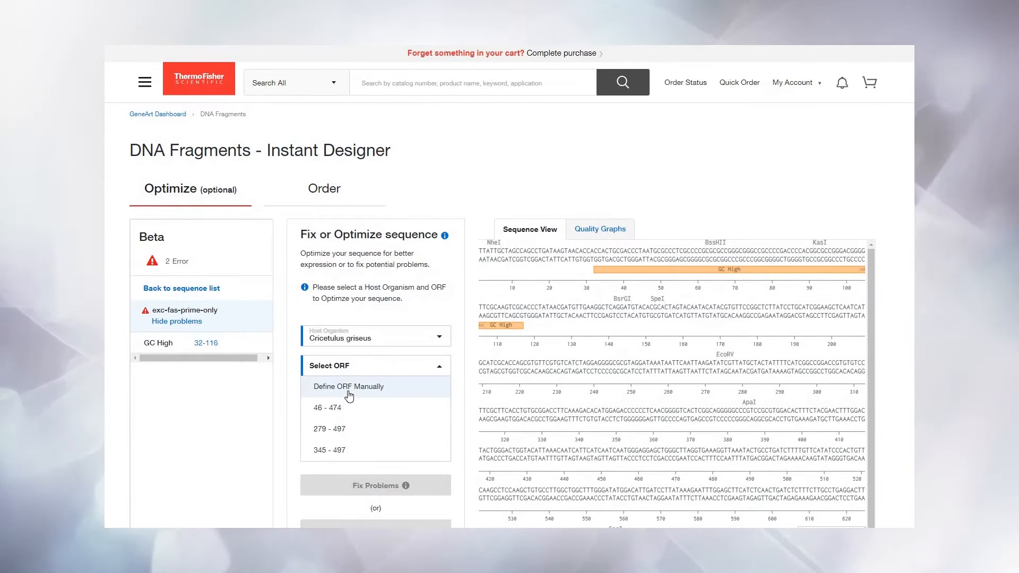
left_click(350, 395)
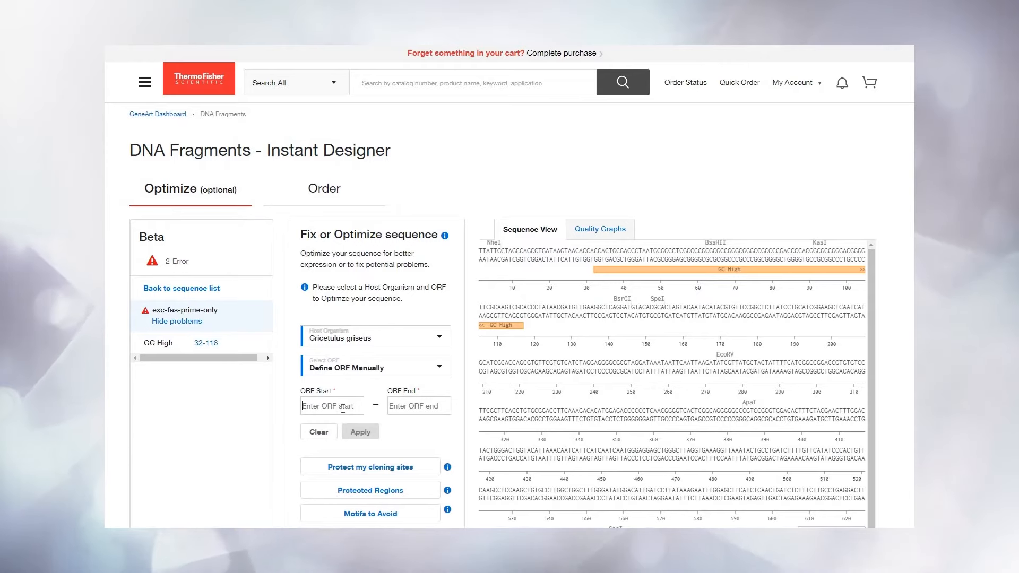
type("46")
left_click(404, 407)
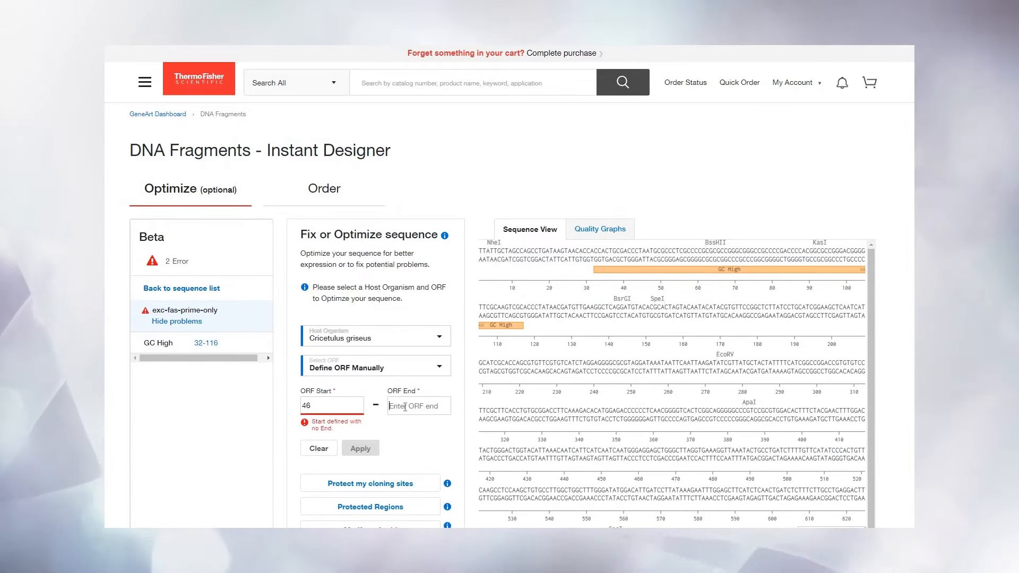
type("474")
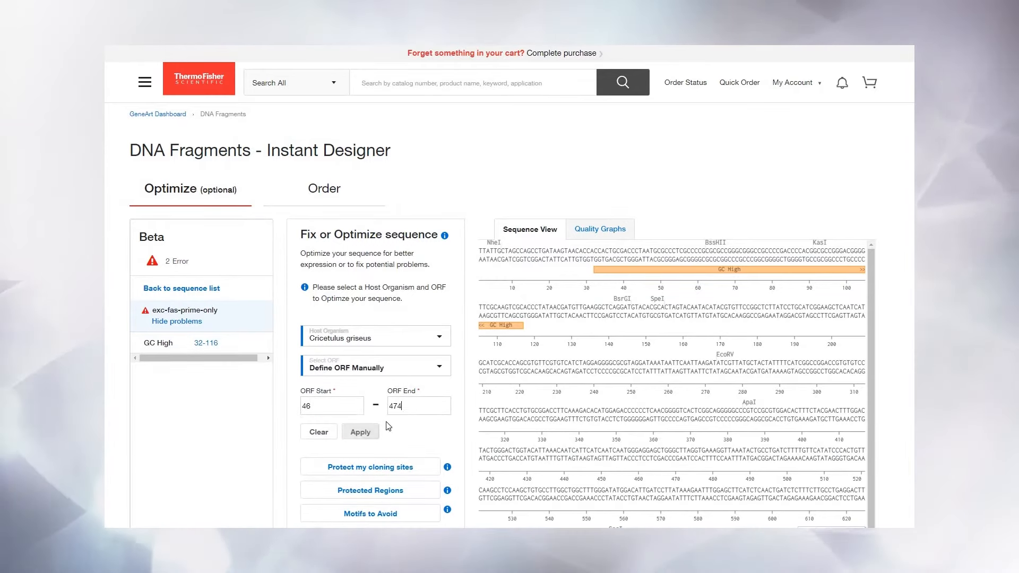
left_click(361, 431)
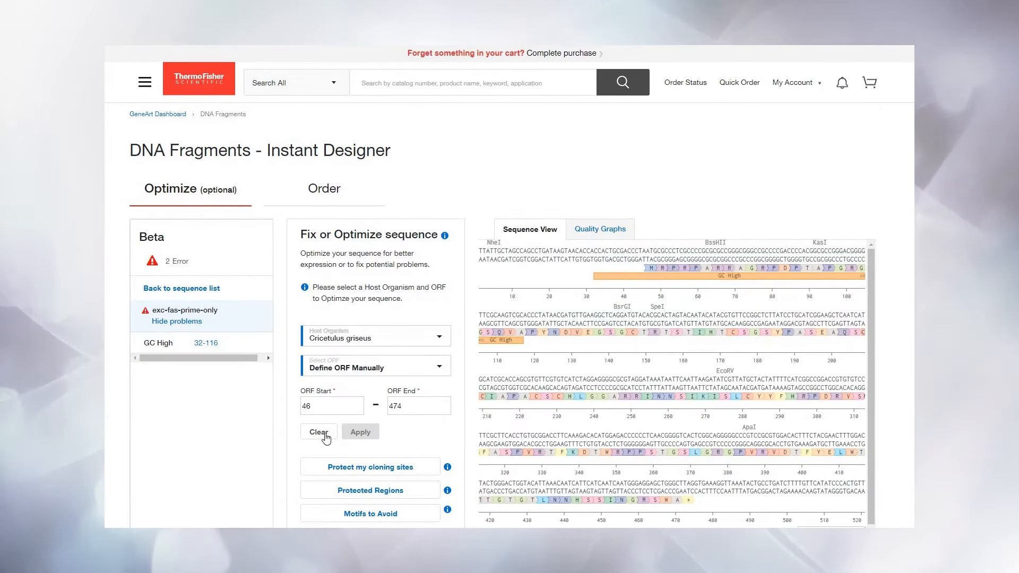
Step: Protect only the NheI (661 - 666) cloning site in exc-fas-prime-only and save the selection
scroll(289, 439, "down", 1)
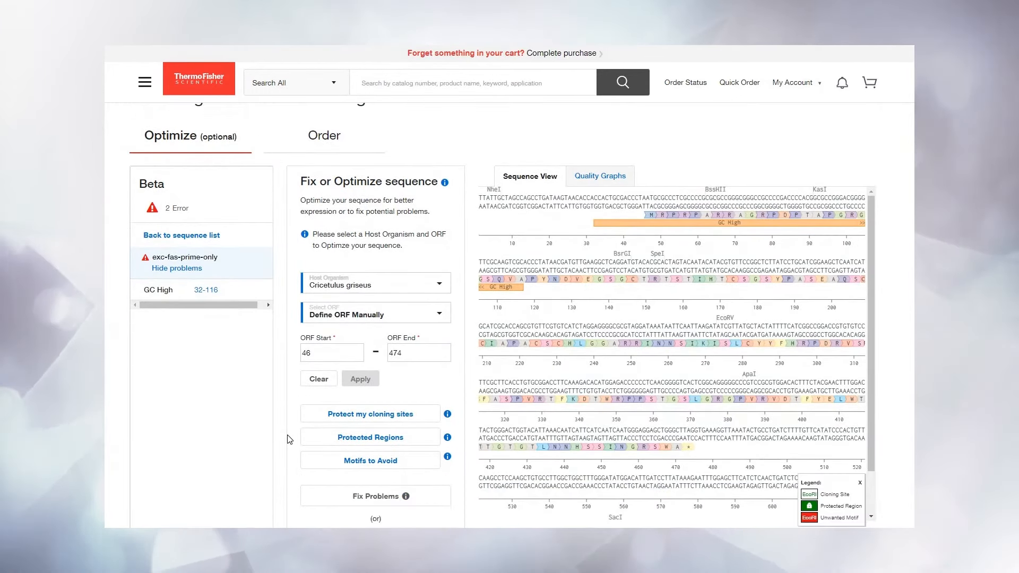
scroll(289, 440, "down", 1)
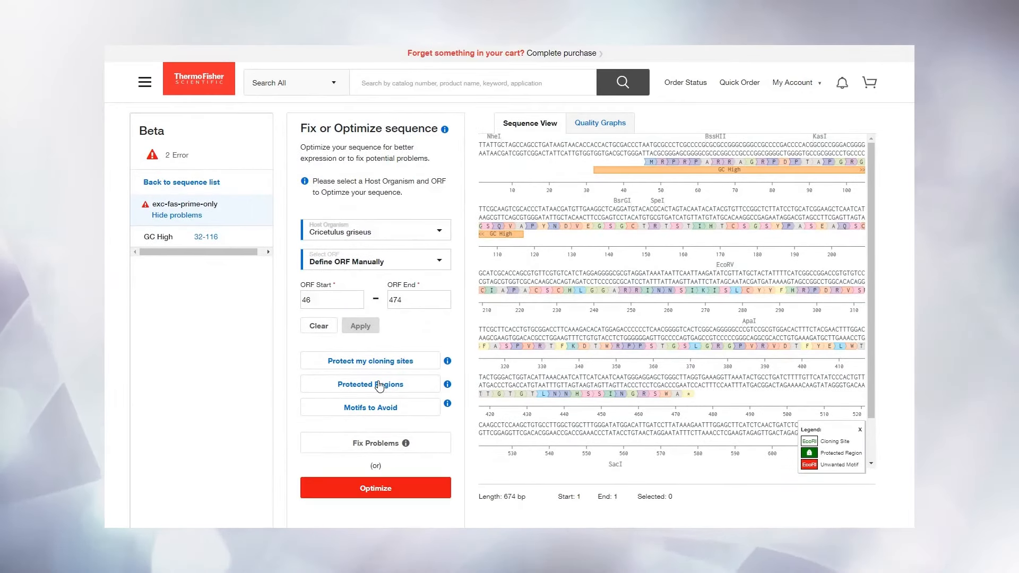
left_click(395, 361)
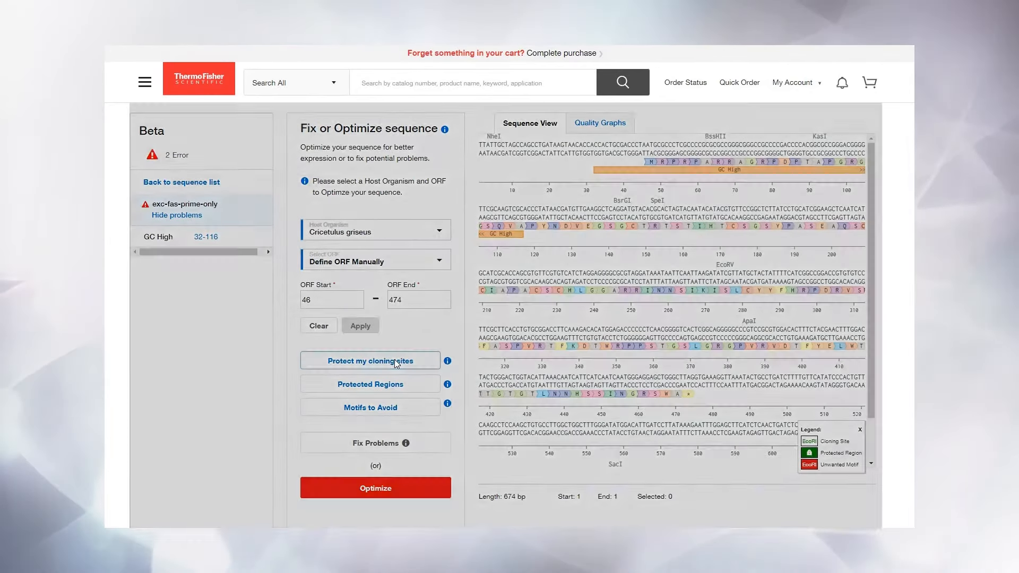
left_click(390, 371)
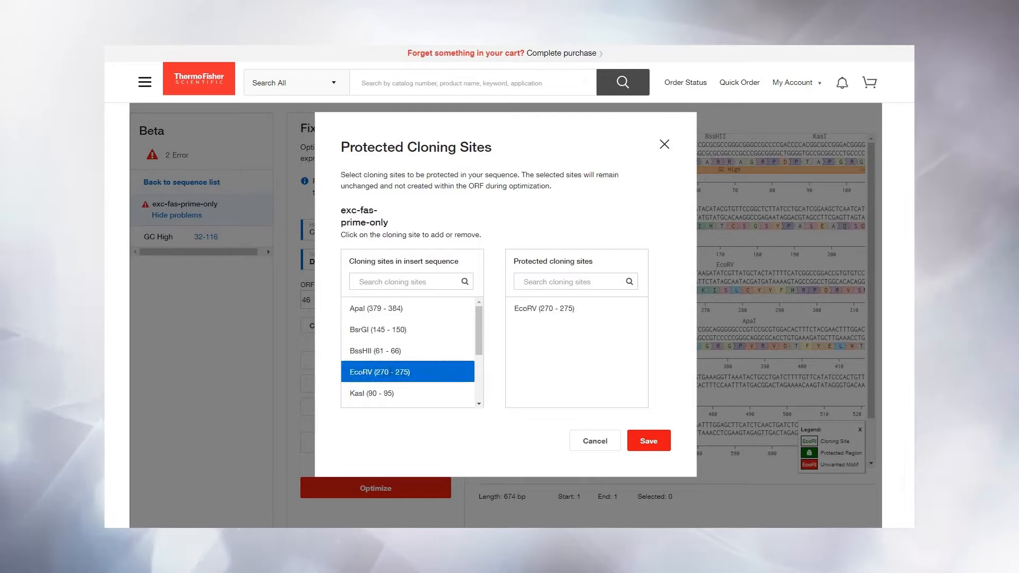
scroll(382, 361, "down", 3)
left_click(375, 337)
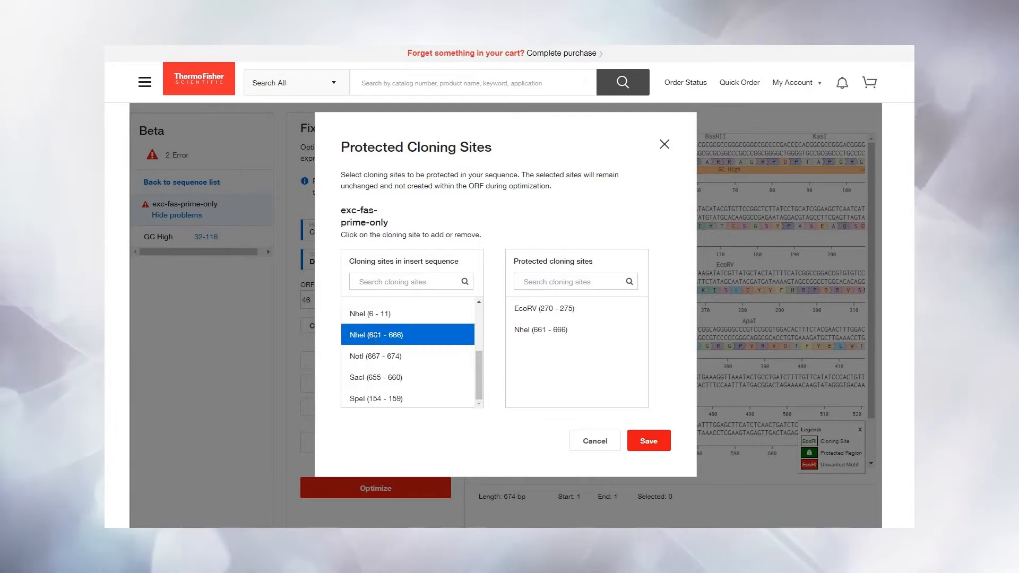
scroll(379, 339, "up", 1)
left_click(379, 325)
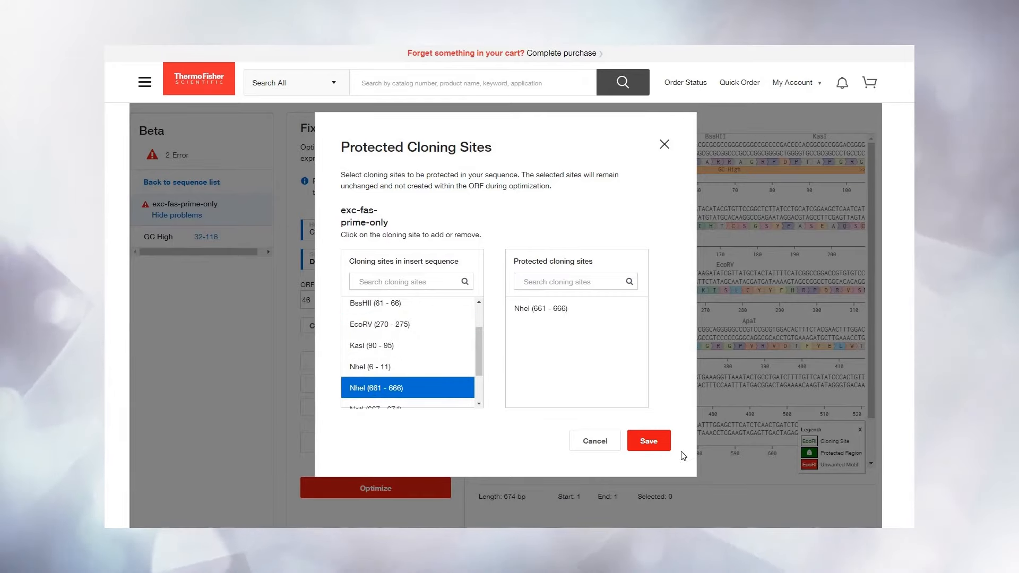
left_click(652, 442)
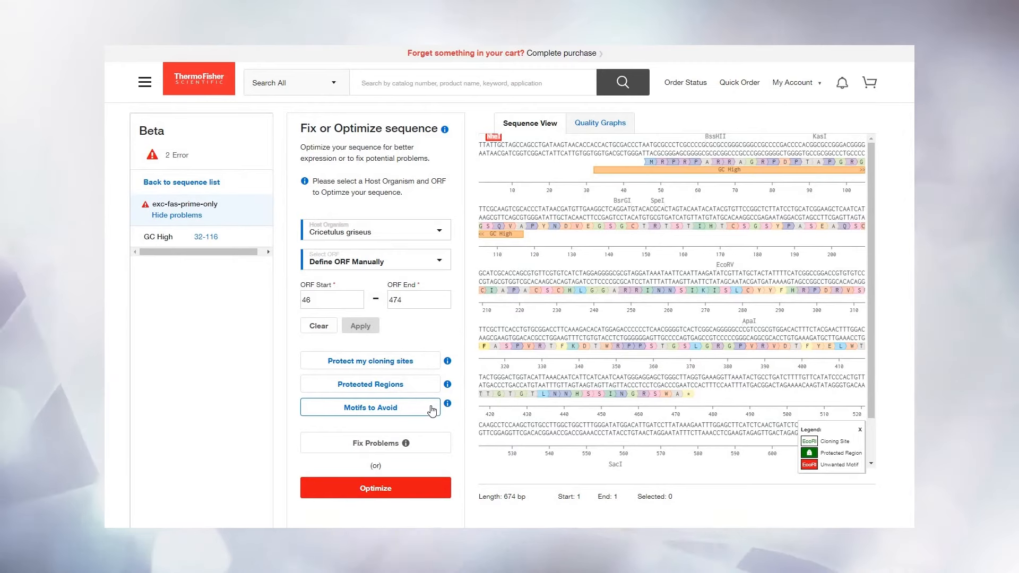
Step: Fix the problems in exc-fas-prime-only instead of running a full optimization
mouse_move(446, 407)
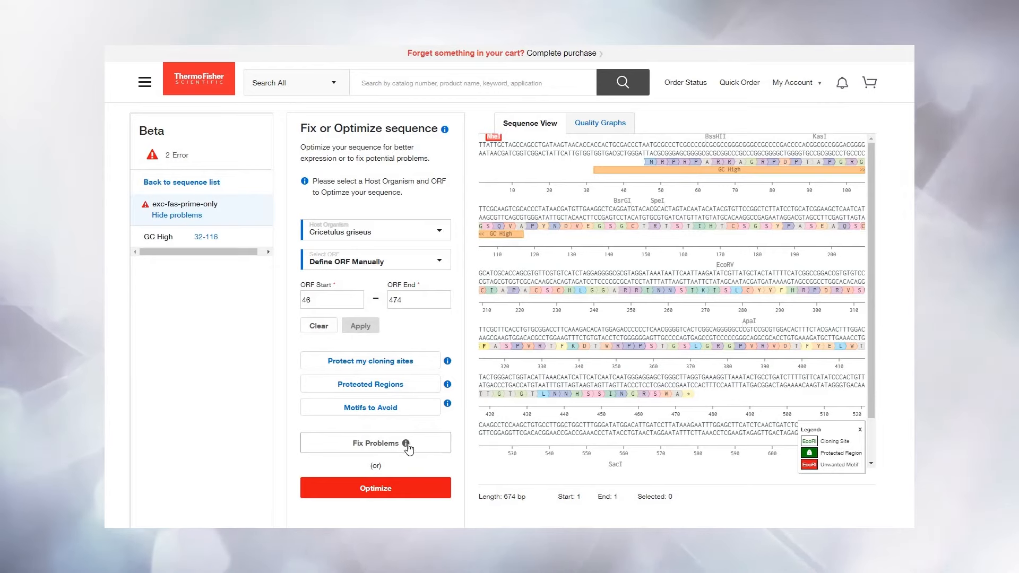
mouse_move(406, 445)
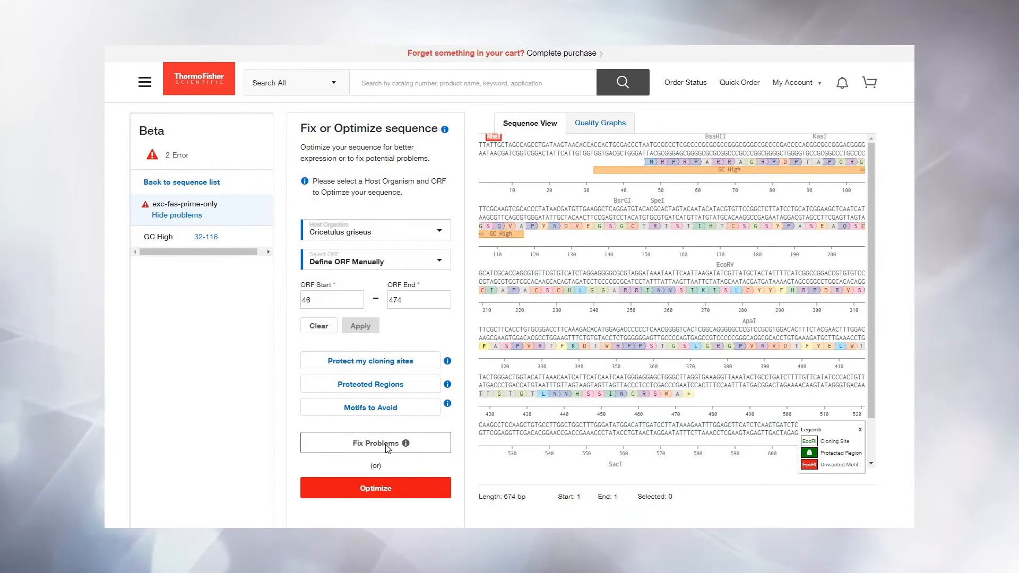
left_click(387, 447)
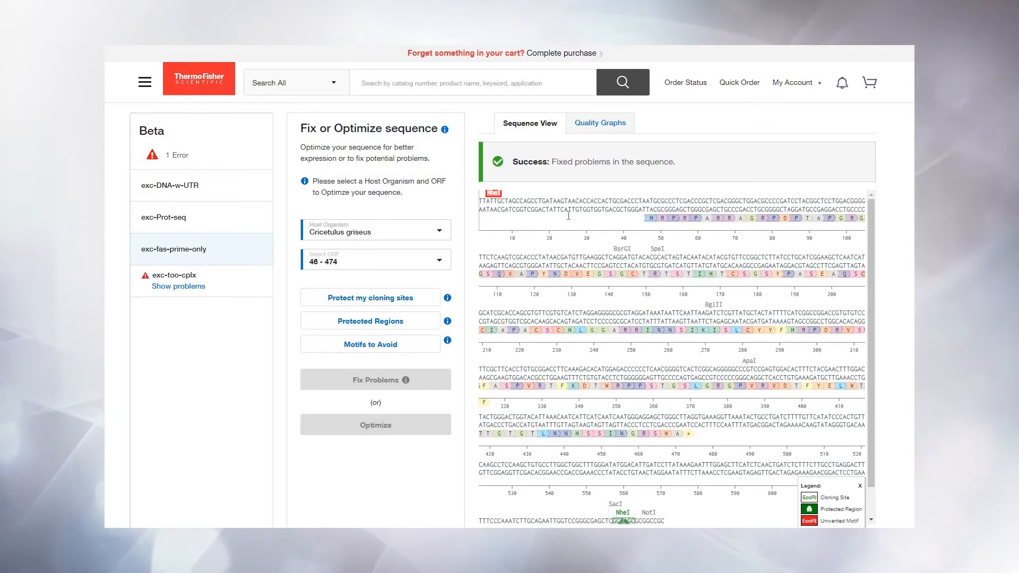
Step: Examine the codon quality histogram, quality distribution and GC content graphs of exc-fas-prime-only, and return to its sequence view
left_click(608, 129)
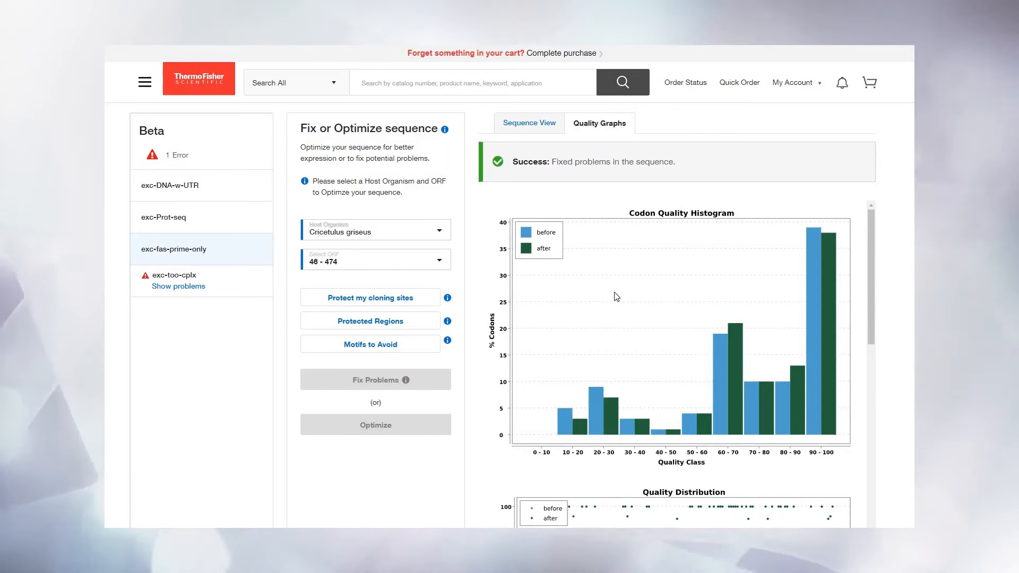
scroll(616, 297, "down", 4)
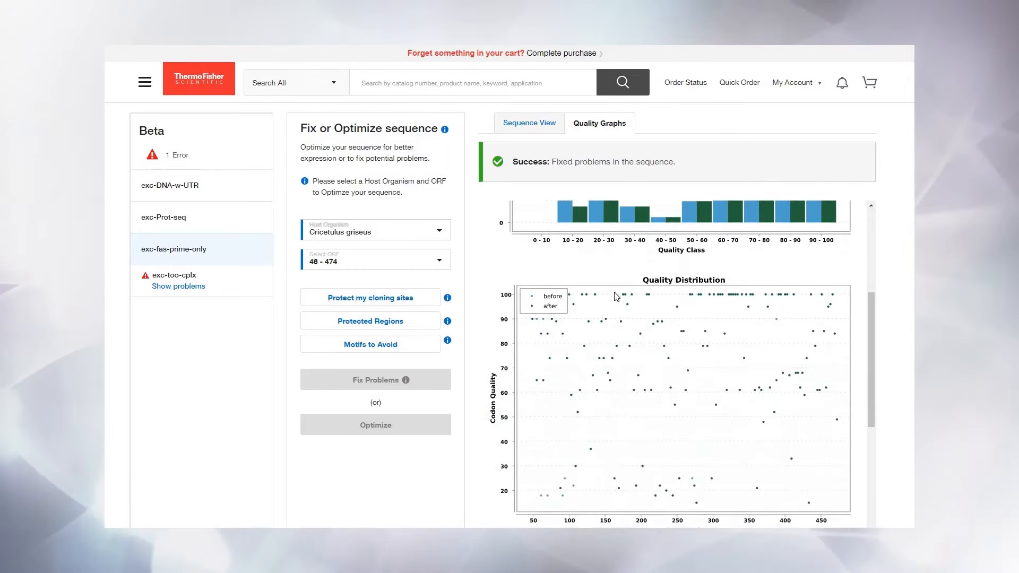
scroll(616, 297, "down", 1)
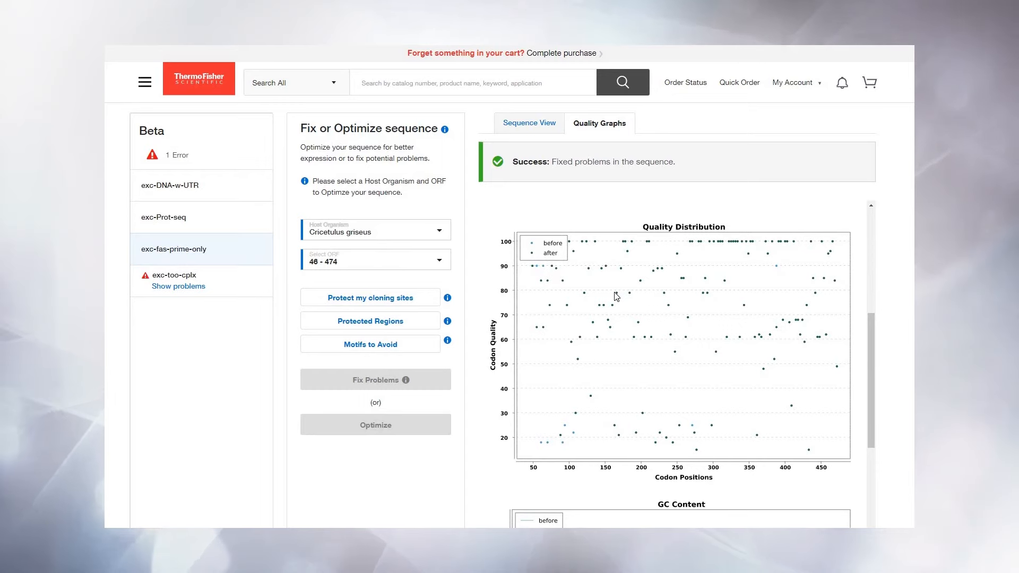
scroll(616, 296, "down", 4)
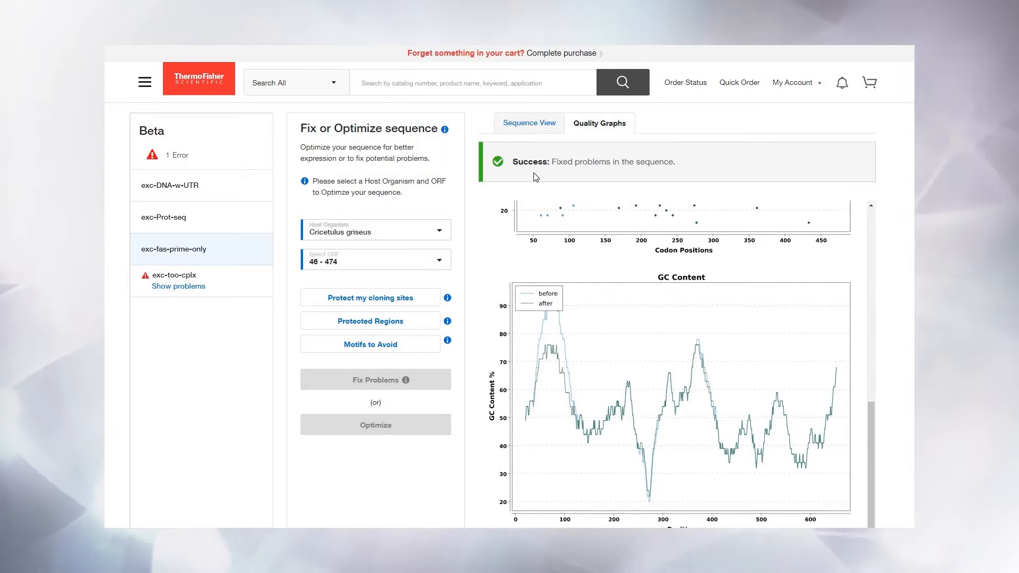
left_click(516, 122)
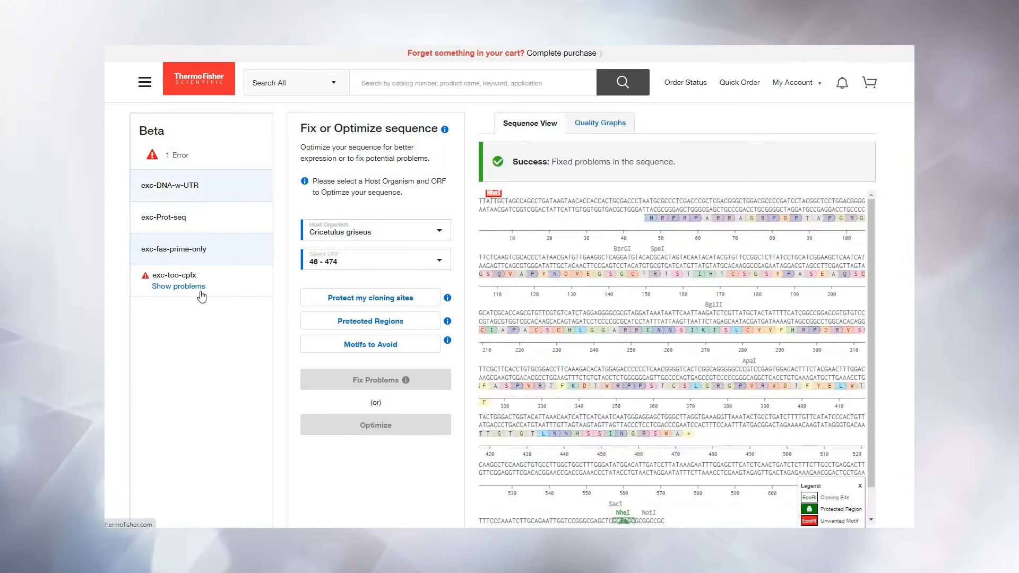
Step: Review the problems of exc-too-cplx and order that sequence as a cloned gene instead
left_click(196, 287)
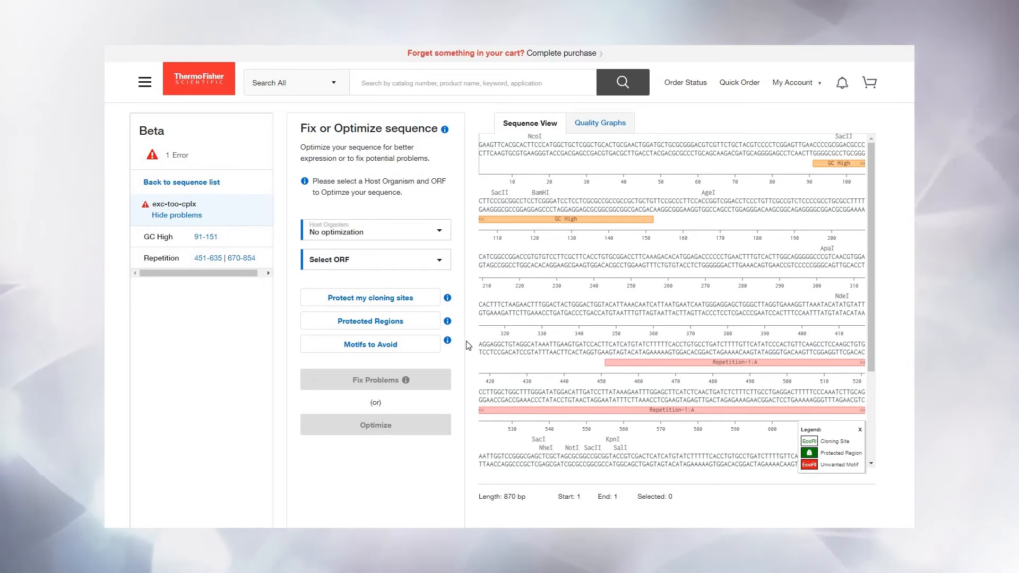
scroll(469, 345, "up", 2)
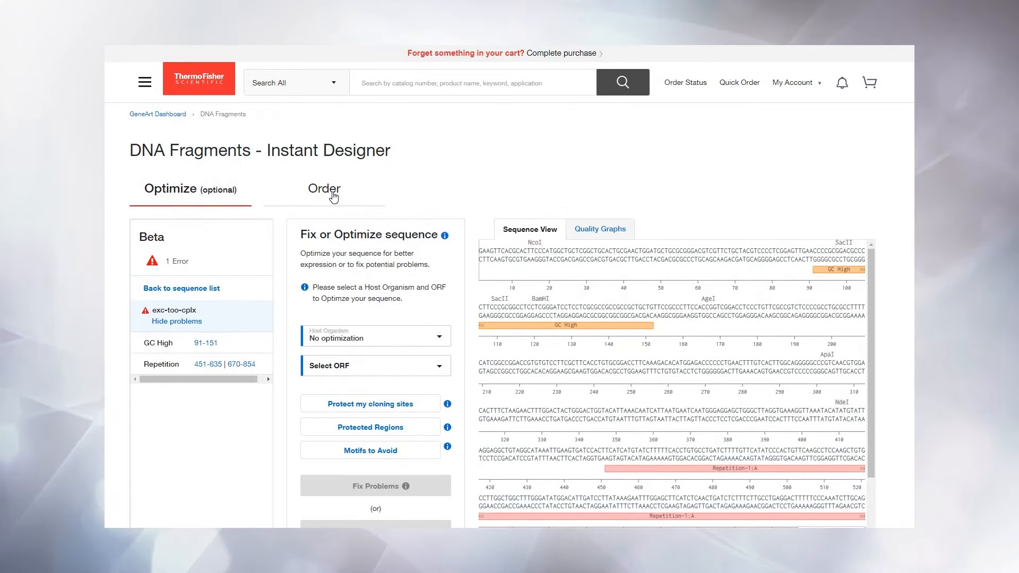
left_click(333, 196)
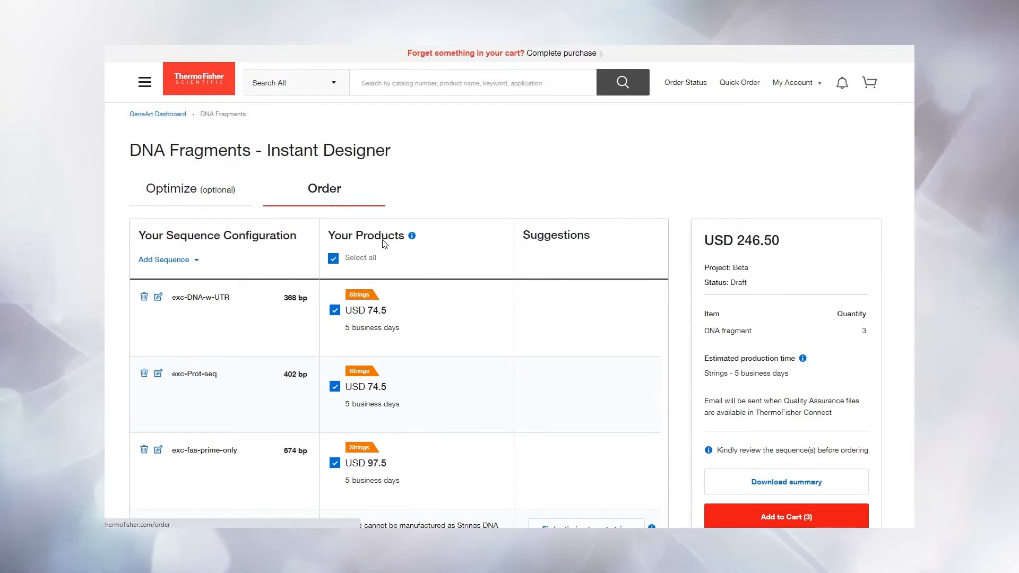
scroll(385, 246, "down", 2)
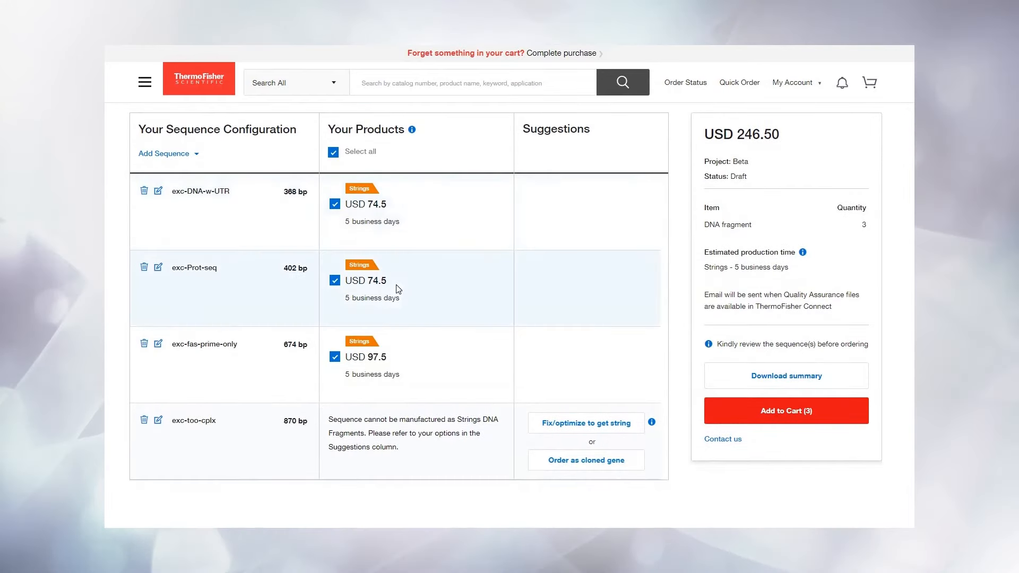
left_click(586, 460)
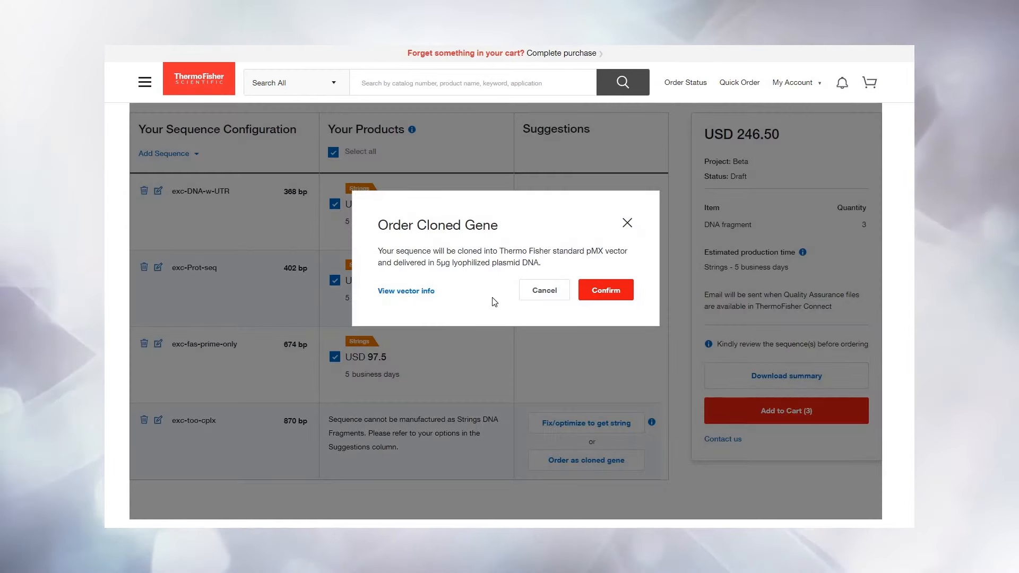
left_click(606, 294)
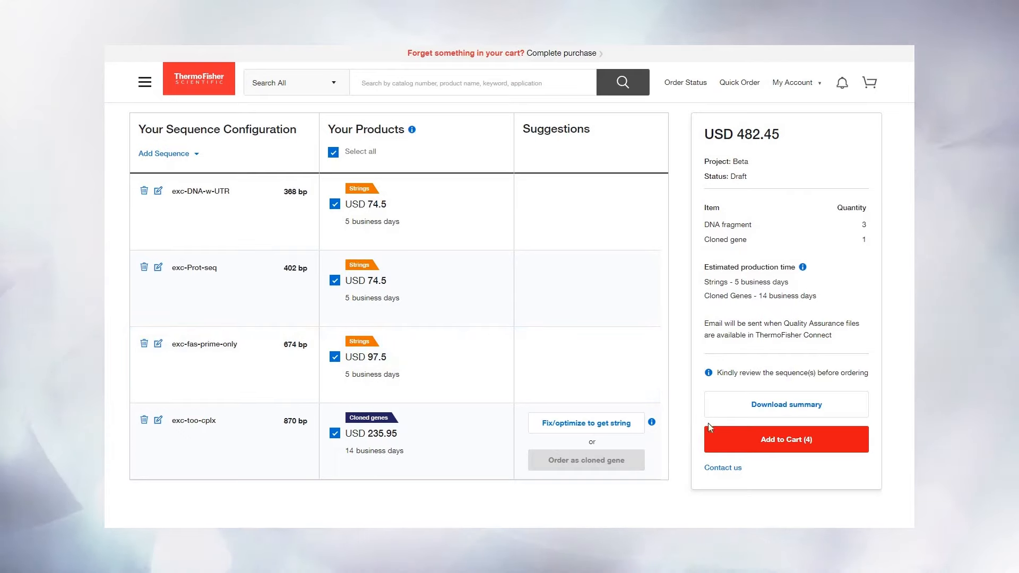
Step: Add the four selected products to the cart and view the cart
left_click(766, 441)
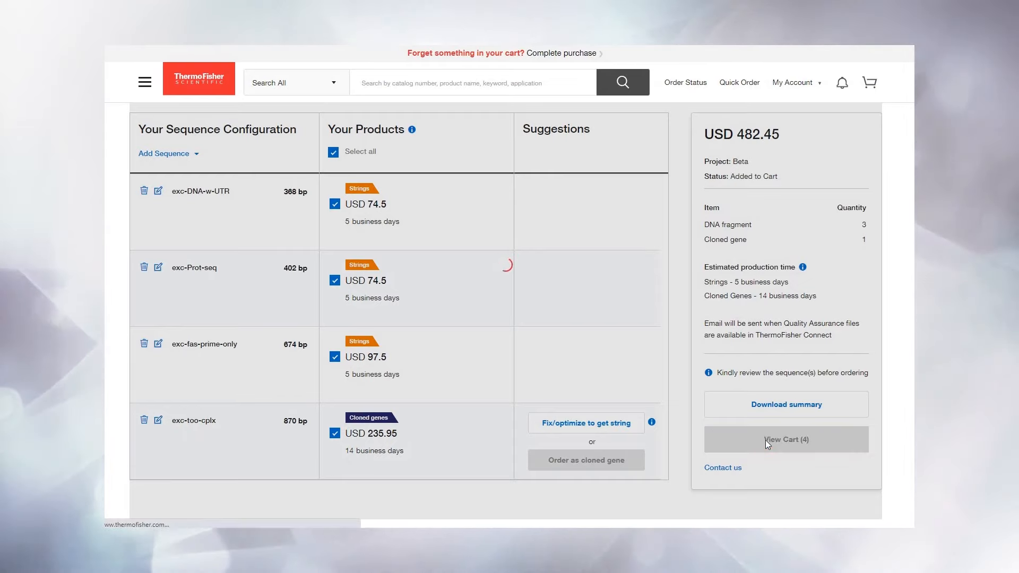
left_click(766, 440)
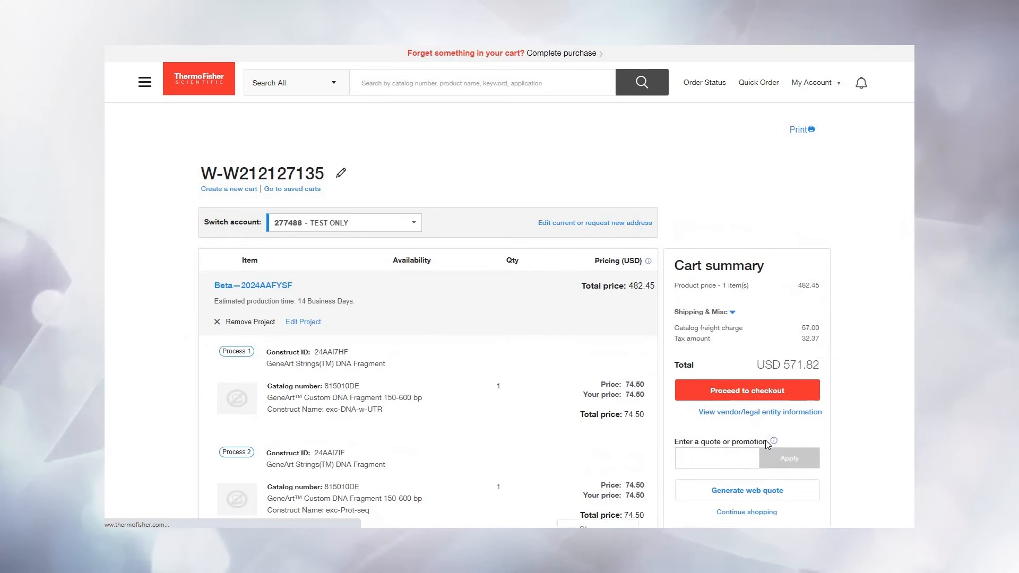